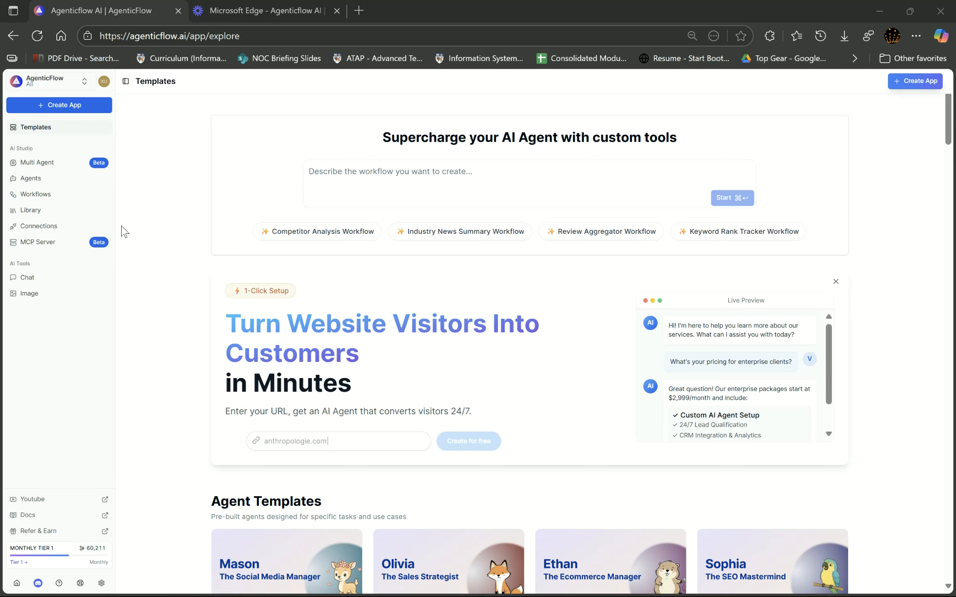
Create a new workflow from scratch named "Customer Sentiment Analysis".
{"action": "left_click", "coordinate": [73, 201]}
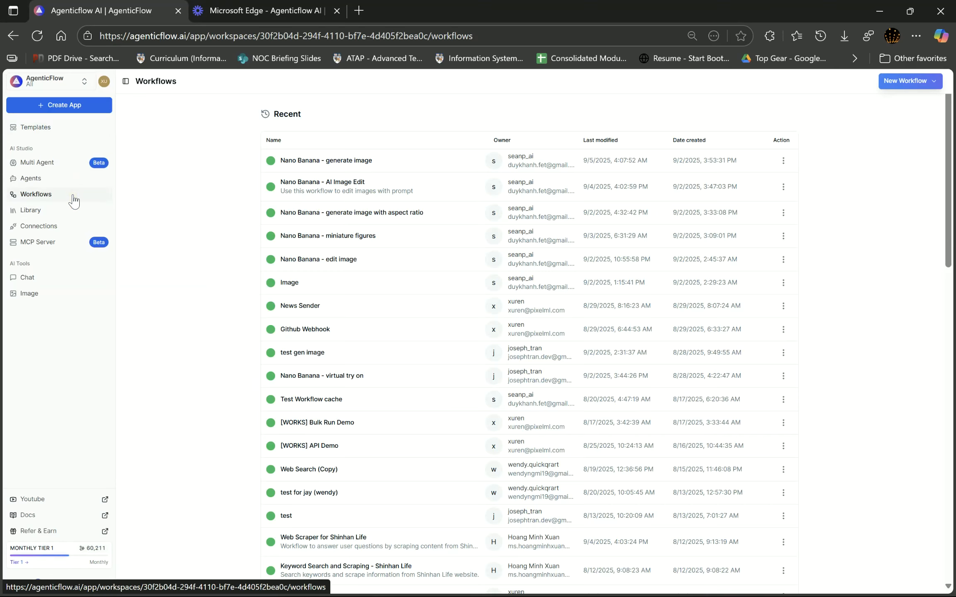
{"action": "left_click", "coordinate": [897, 82]}
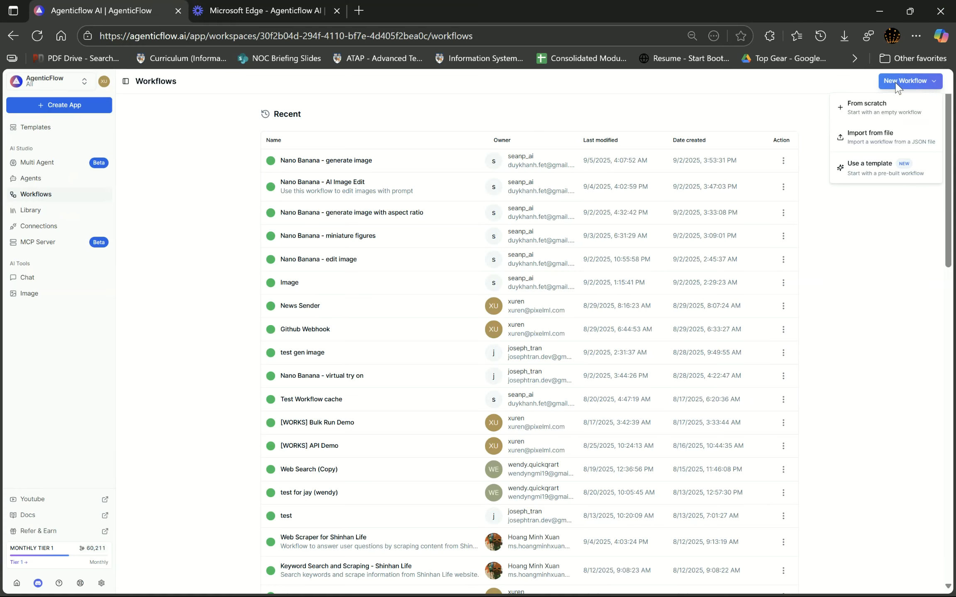
{"action": "left_click", "coordinate": [873, 106]}
{"action": "left_click", "coordinate": [379, 294]}
{"action": "left_click", "coordinate": [355, 358]}
{"action": "type", "text": "Customer Sentiment Analysis"}
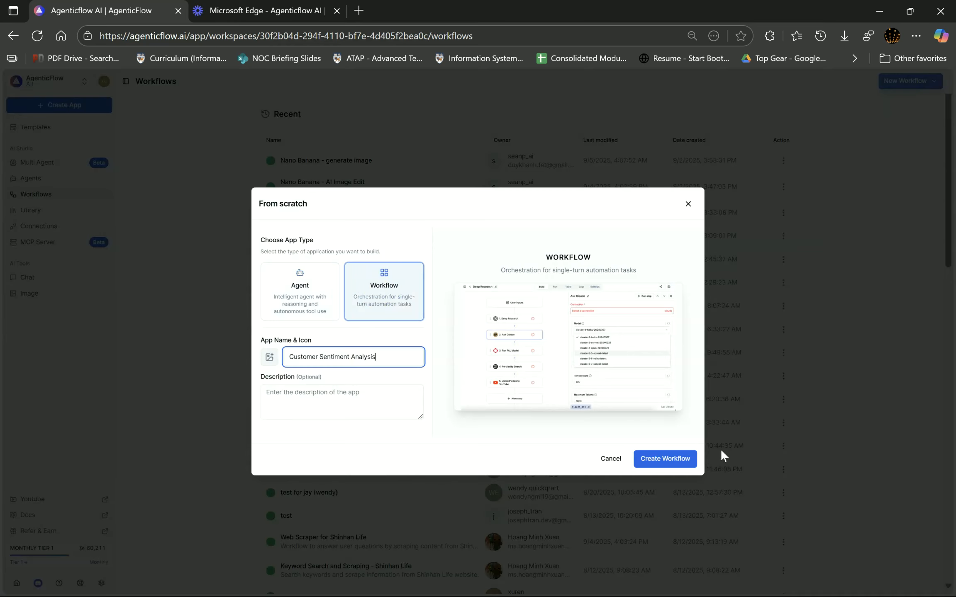
{"action": "left_click", "coordinate": [674, 459]}
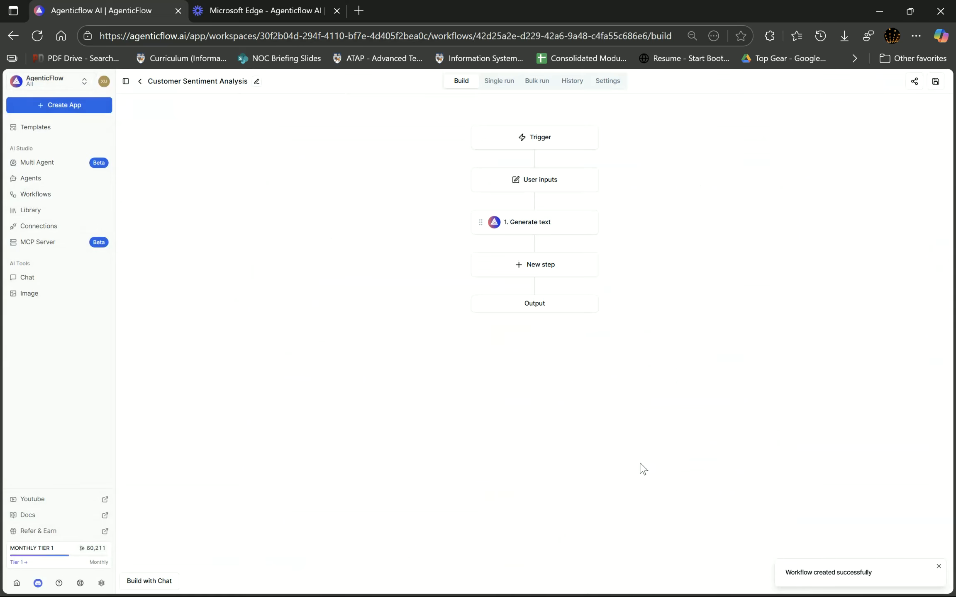
Switch to Excel to review the comments in the customer_comments file, and return to the workflow.
{"action": "key", "text": "super"}
{"action": "left_click", "coordinate": [667, 581]}
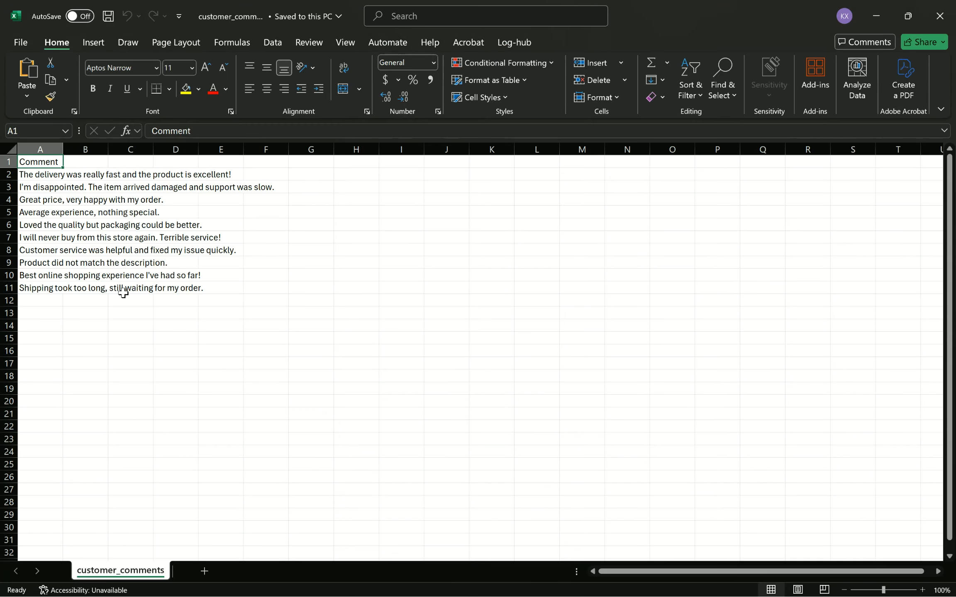
{"action": "left_click", "coordinate": [876, 14]}
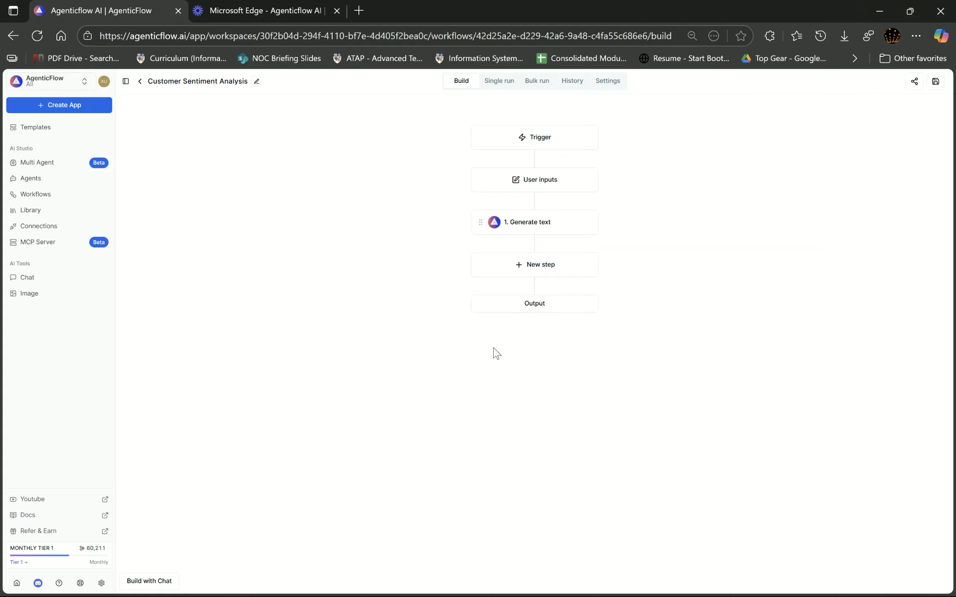
Rename the workflow's text user input to "comment".
{"action": "left_click", "coordinate": [547, 183]}
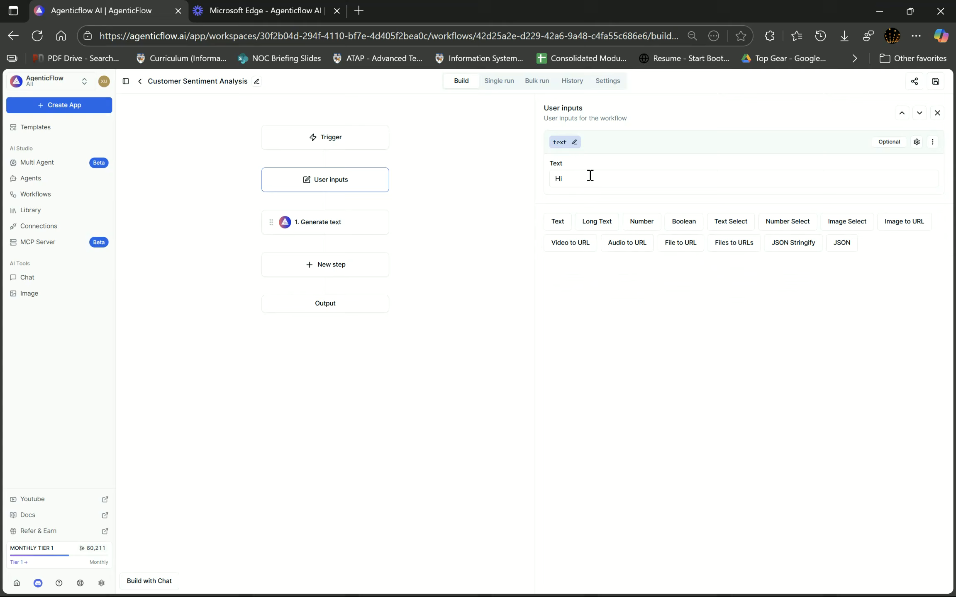
{"action": "left_click", "coordinate": [575, 143]}
{"action": "key", "text": "BackSpace"}
{"action": "key", "text": "BackSpace"}
{"action": "key", "text": "BackSpace"}
{"action": "key", "text": "BackSpace"}
{"action": "type", "text": "commen"}
{"action": "left_click", "coordinate": [576, 173]}
Clear the default text of the comment input and save the workflow.
{"action": "left_click", "coordinate": [608, 185]}
{"action": "key", "text": "BackSpace"}
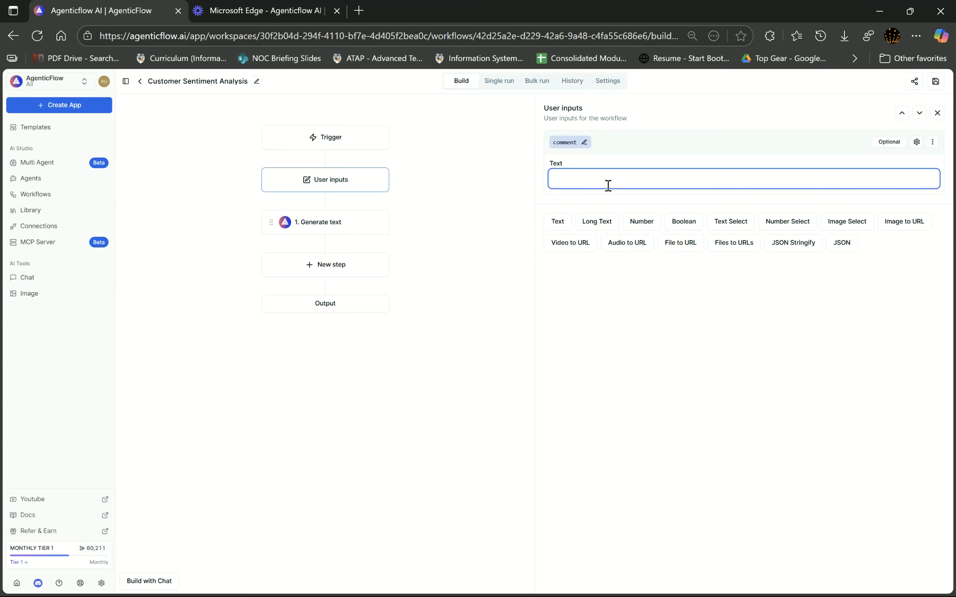
{"action": "left_click", "coordinate": [935, 80]}
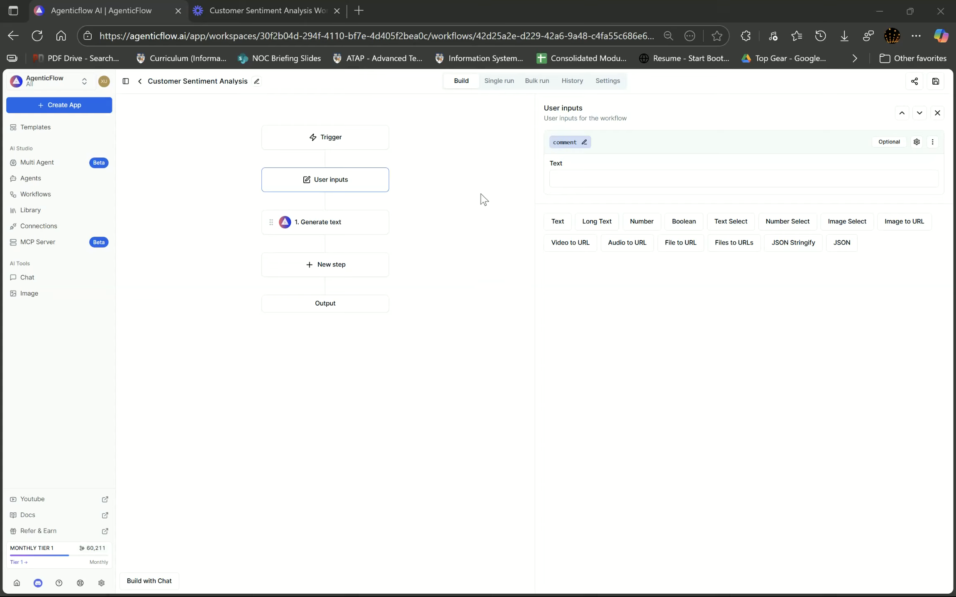
Replace the workflow's Generate text step with an Ask Claude action.
{"action": "left_click", "coordinate": [380, 227]}
{"action": "left_click", "coordinate": [374, 239]}
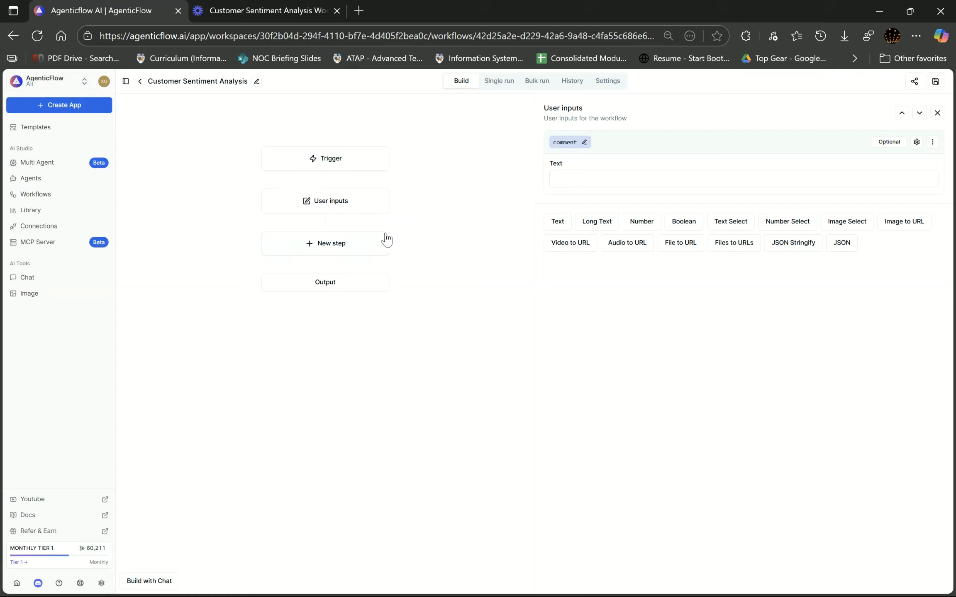
{"action": "left_click", "coordinate": [351, 244]}
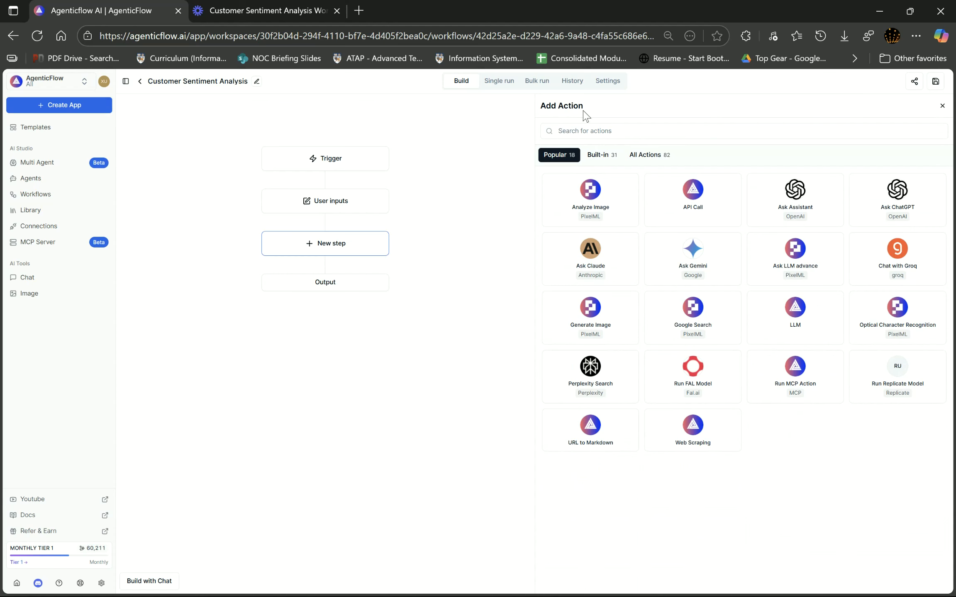
{"action": "left_click", "coordinate": [591, 249]}
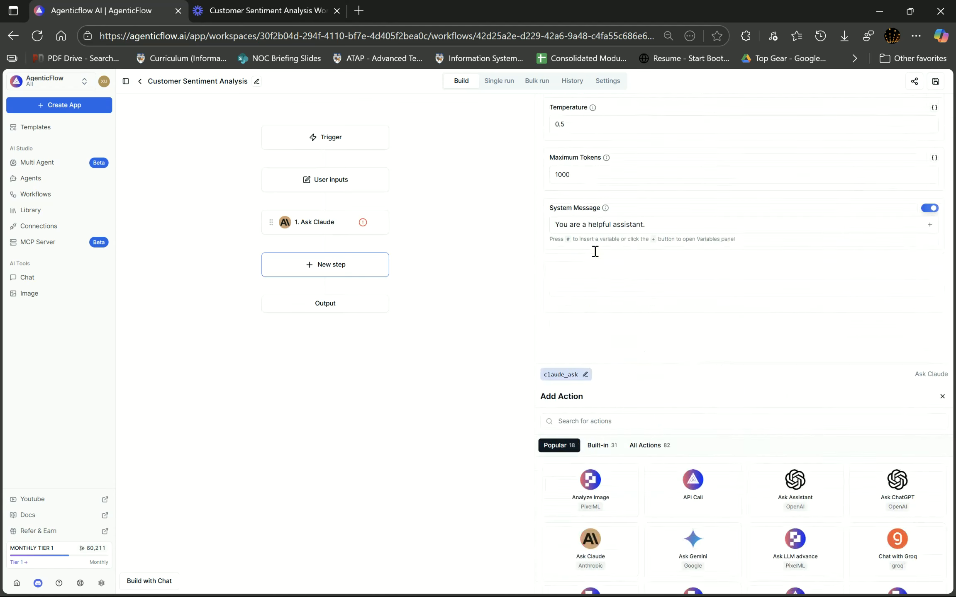
Set the Ask Claude step's connection to workspace-all.
{"action": "left_click", "coordinate": [297, 226]}
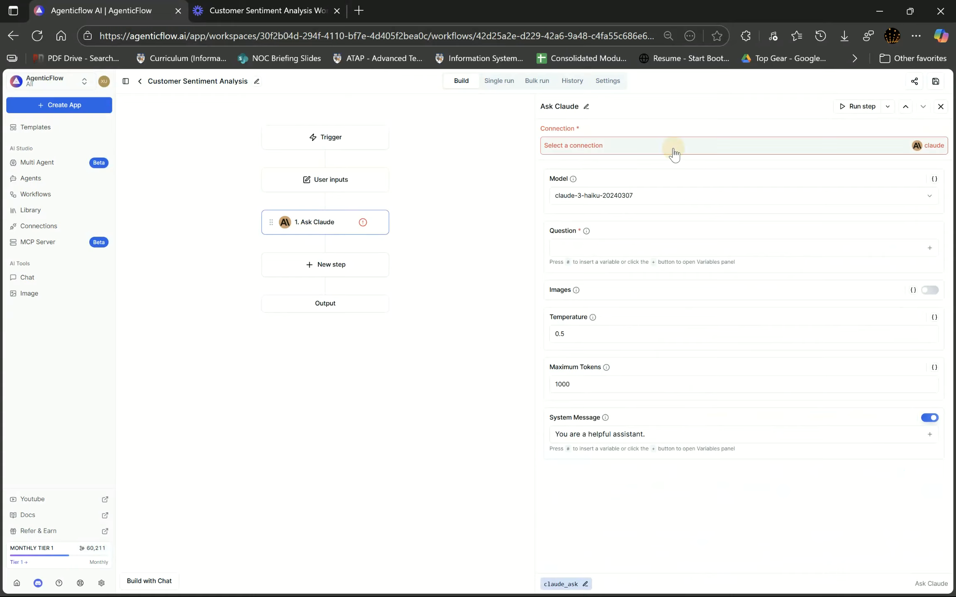
{"action": "left_click", "coordinate": [674, 147]}
{"action": "left_click", "coordinate": [459, 339]}
Set the Ask Claude question to "Analyse the sentiment of {{comment}}" using the comment variable, and save the workflow.
{"action": "left_click", "coordinate": [639, 246]}
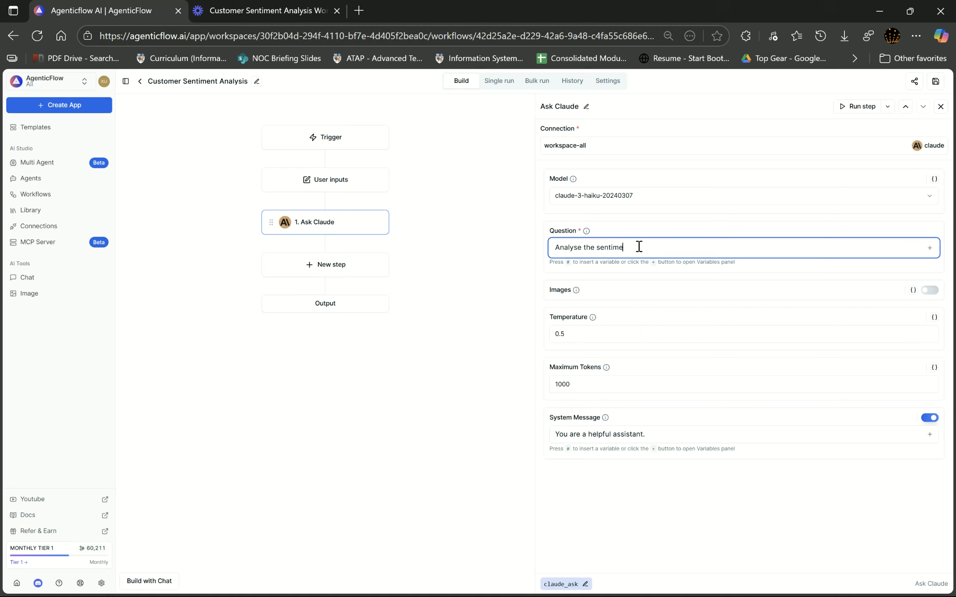
{"action": "type", "text": "Analyse the sentiment of #"}
{"action": "left_click", "coordinate": [583, 310]}
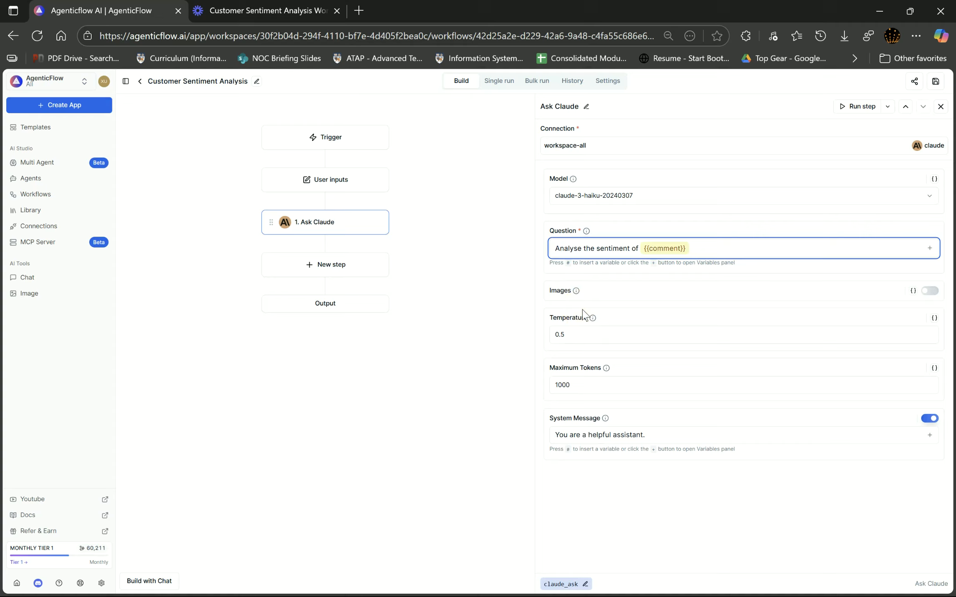
{"action": "left_click", "coordinate": [935, 81]}
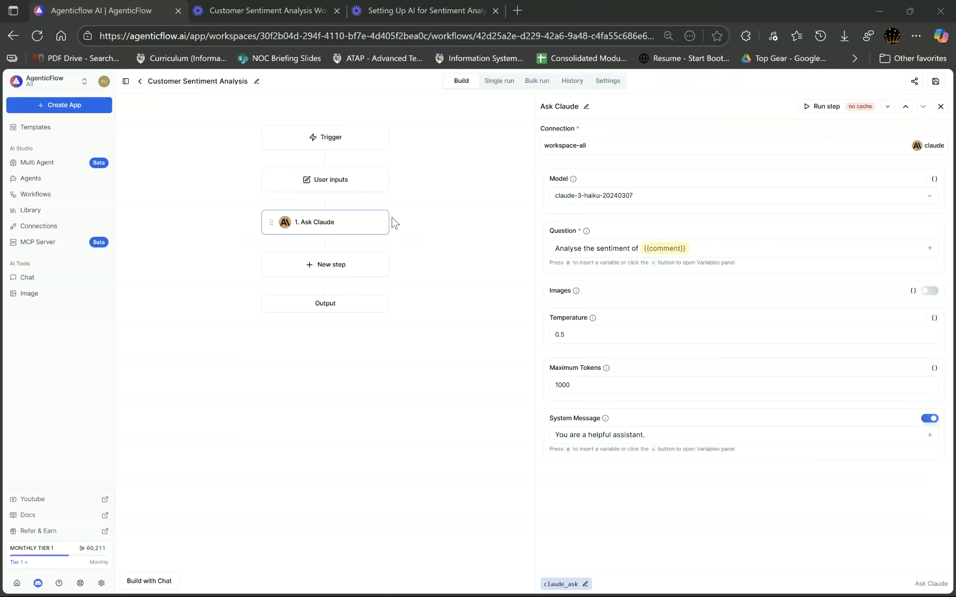
Search the actions for "mcp" and add a Run MCP Action step after Ask Claude.
{"action": "left_click", "coordinate": [347, 269]}
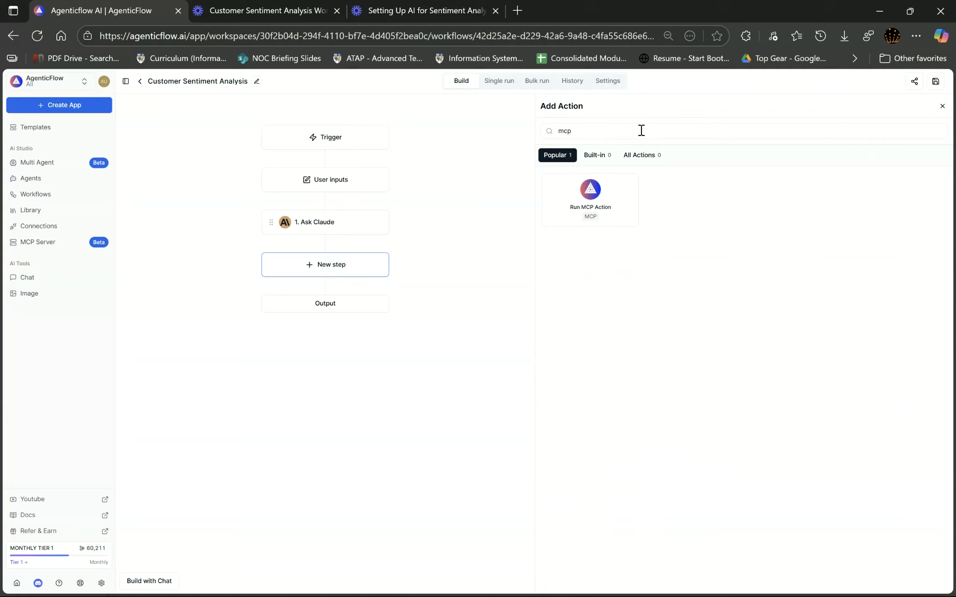
{"action": "double_click", "coordinate": [597, 137]}
{"action": "type", "text": "mcp"}
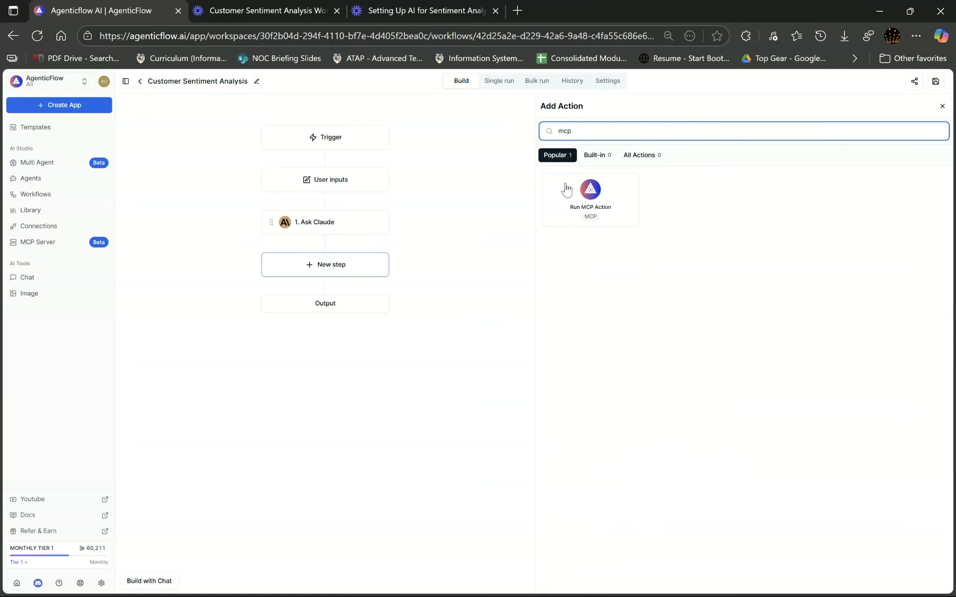
{"action": "left_click", "coordinate": [578, 204]}
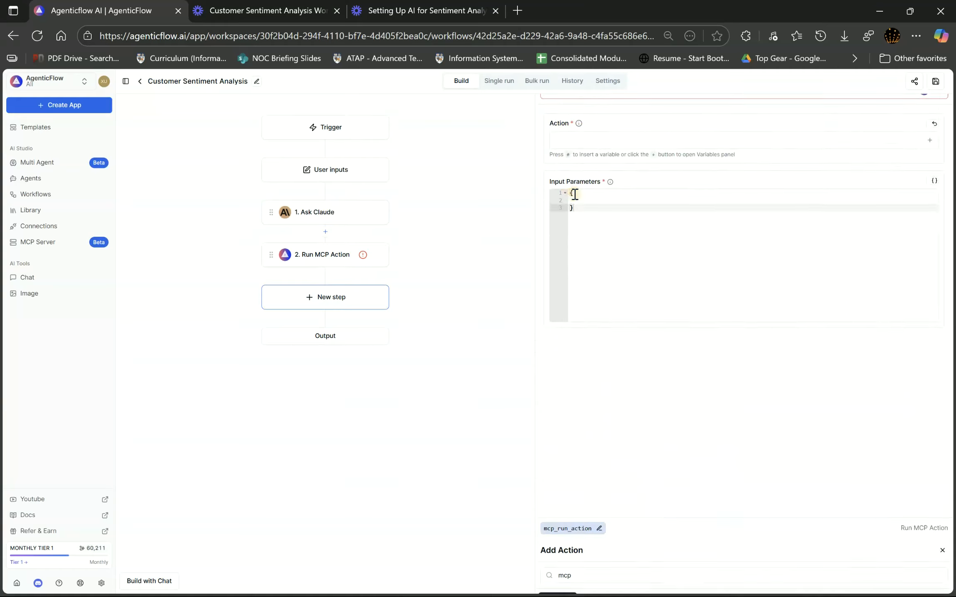
Give the Run MCP Action step the account owner's Gmail connection and the gmail-create-draft action.
{"action": "left_click", "coordinate": [298, 257]}
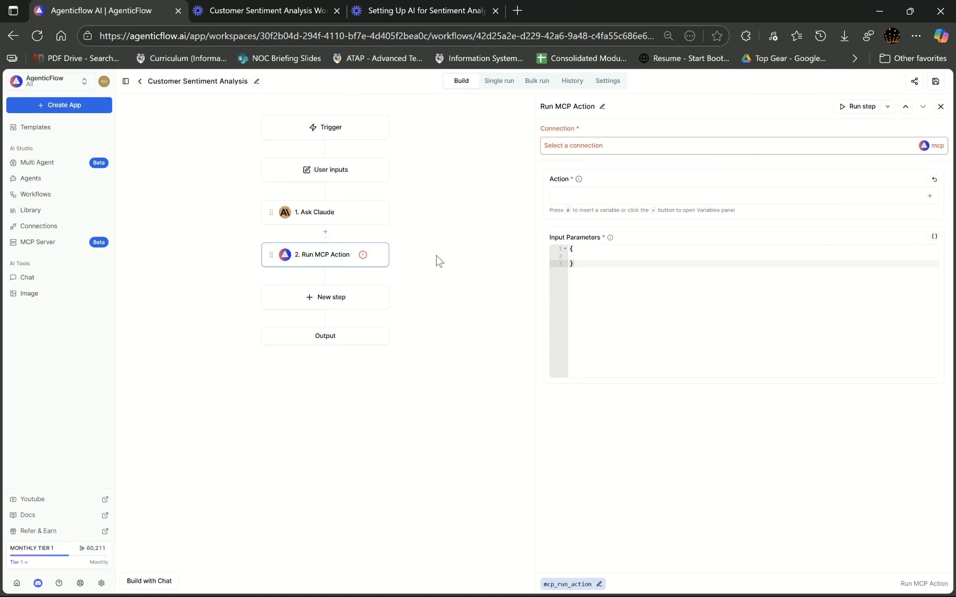
{"action": "left_click", "coordinate": [620, 145]}
{"action": "scroll", "coordinate": [409, 439], "scroll_direction": "down", "scroll_amount": 15}
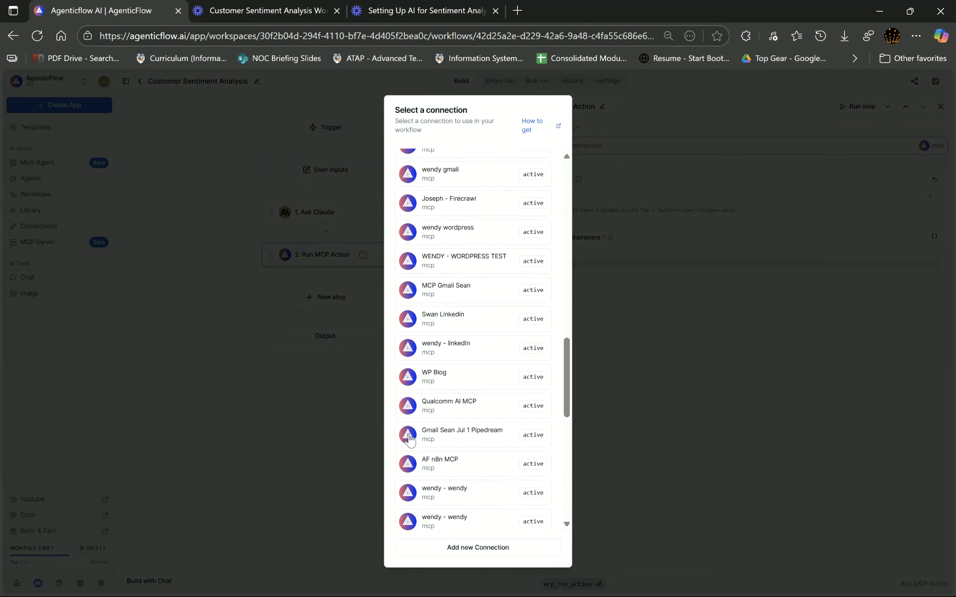
{"action": "left_click", "coordinate": [466, 512]}
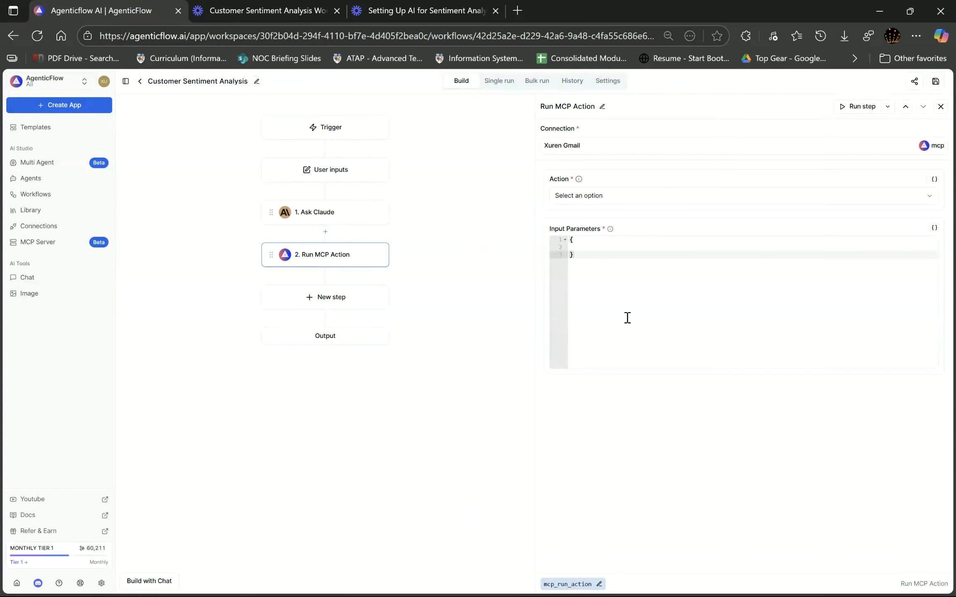
{"action": "left_click", "coordinate": [604, 196]}
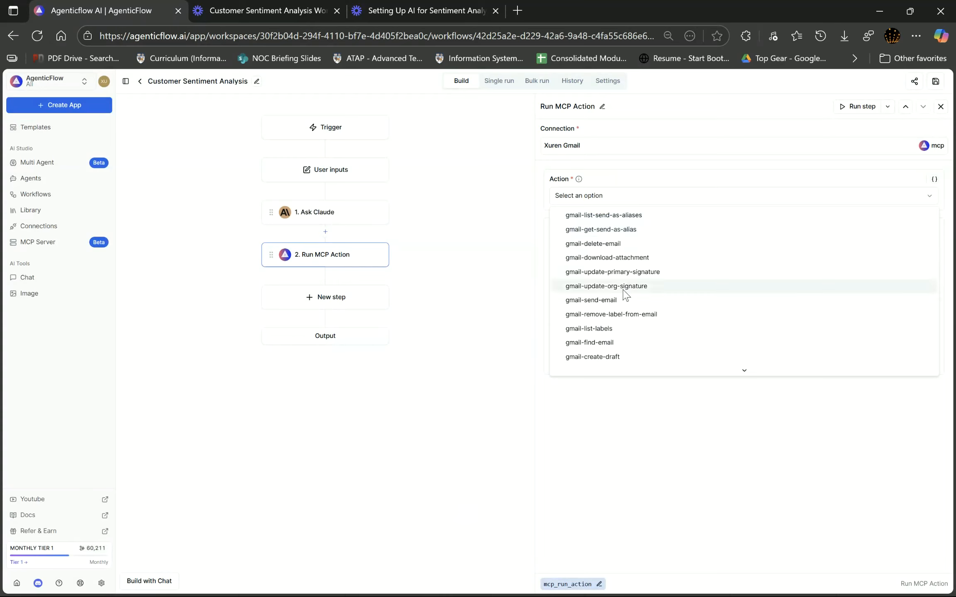
{"action": "left_click", "coordinate": [618, 359]}
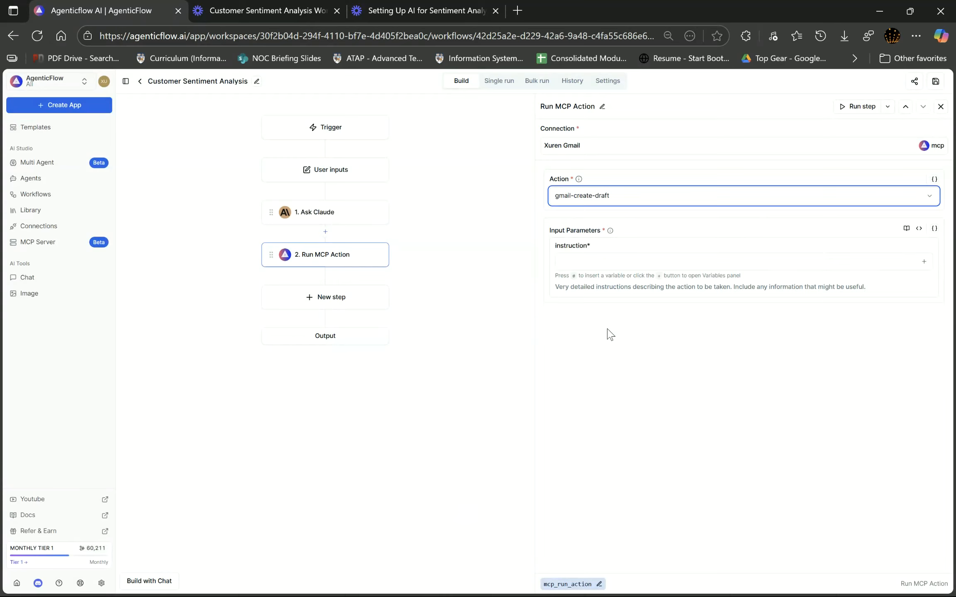
Set the instruction to "Create a draft email to my customer based on this sentiment analysis: {{claude_ask.content}}" and save the workflow.
{"action": "left_click", "coordinate": [622, 262]}
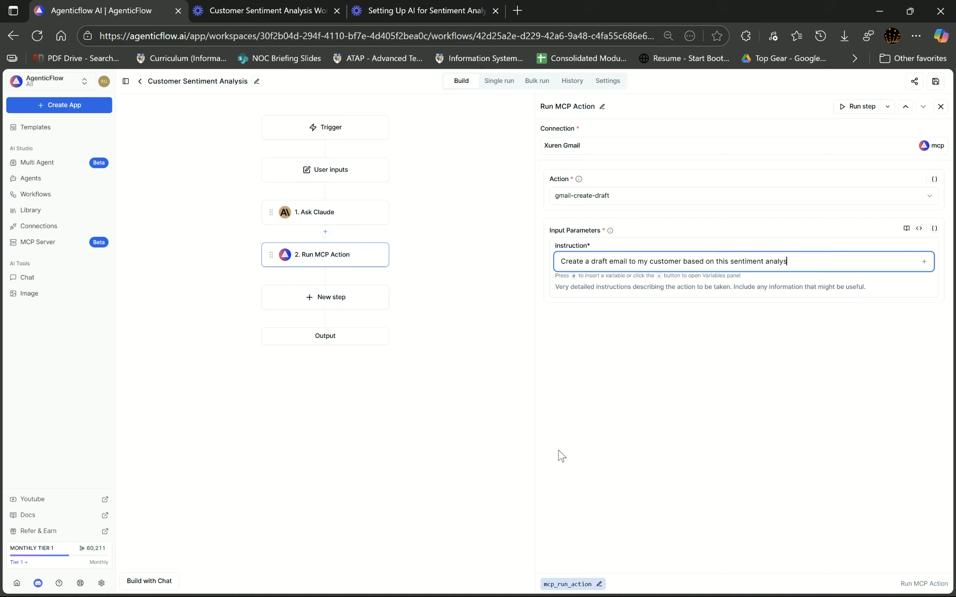
{"action": "type", "text": "#"}
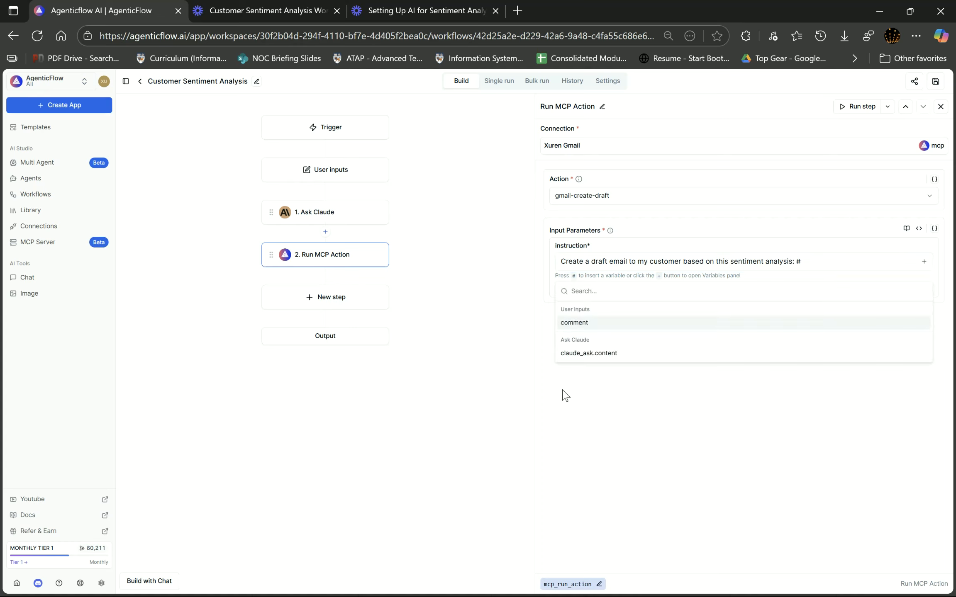
{"action": "left_click", "coordinate": [587, 356]}
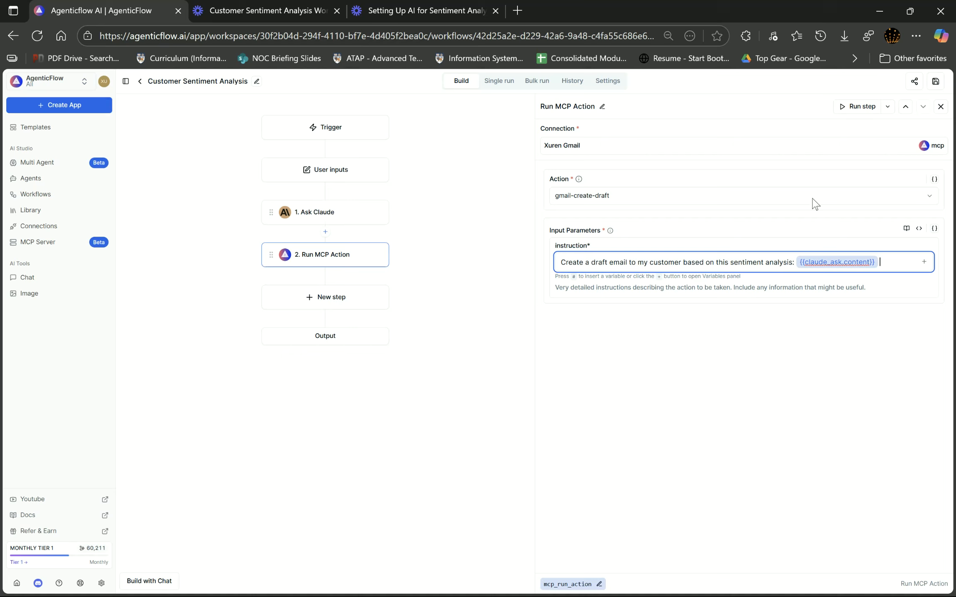
{"action": "left_click", "coordinate": [936, 82]}
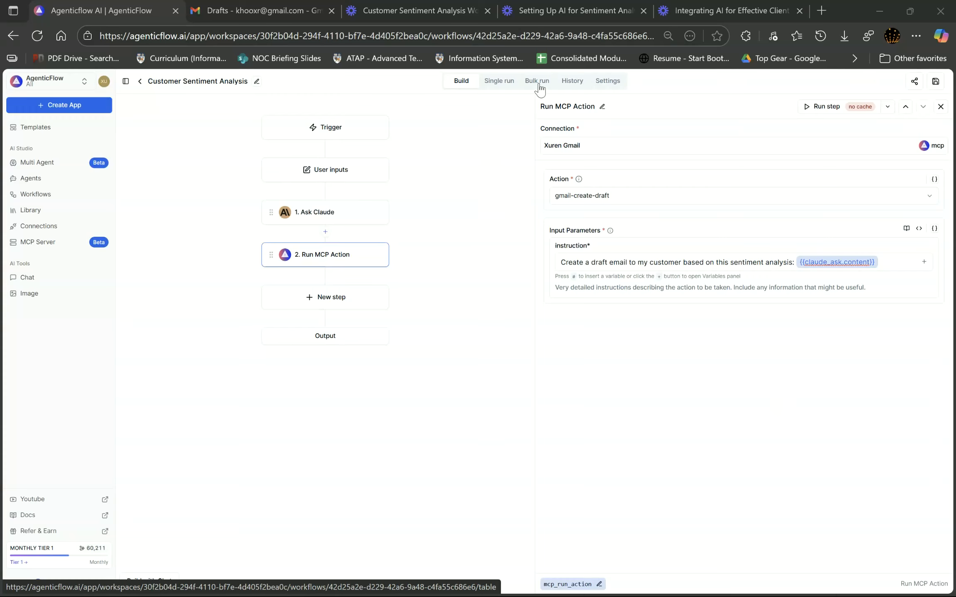
Create a bulk run table named "Customer Sentiment Analysis" for the workflow.
{"action": "left_click", "coordinate": [538, 83]}
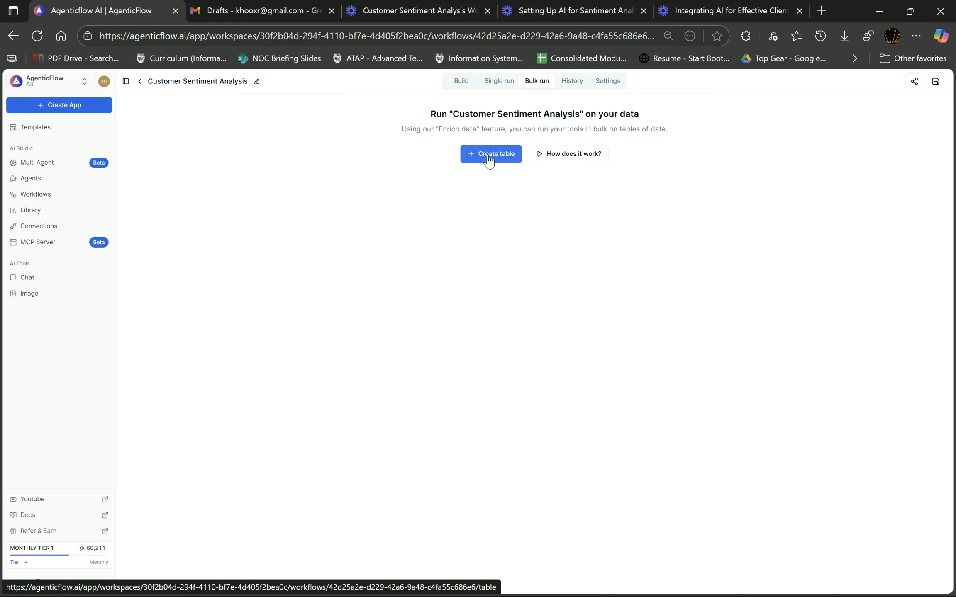
{"action": "left_click", "coordinate": [487, 154]}
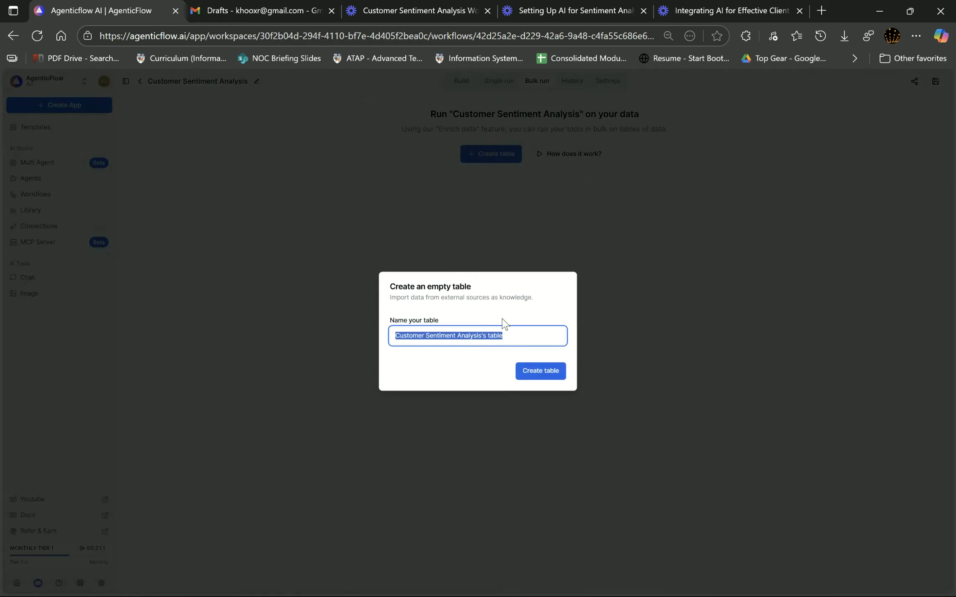
{"action": "double_click", "coordinate": [517, 335]}
{"action": "key", "text": "BackSpace"}
{"action": "key", "text": "BackSpace"}
{"action": "key", "text": "BackSpace"}
{"action": "key", "text": "BackSpace"}
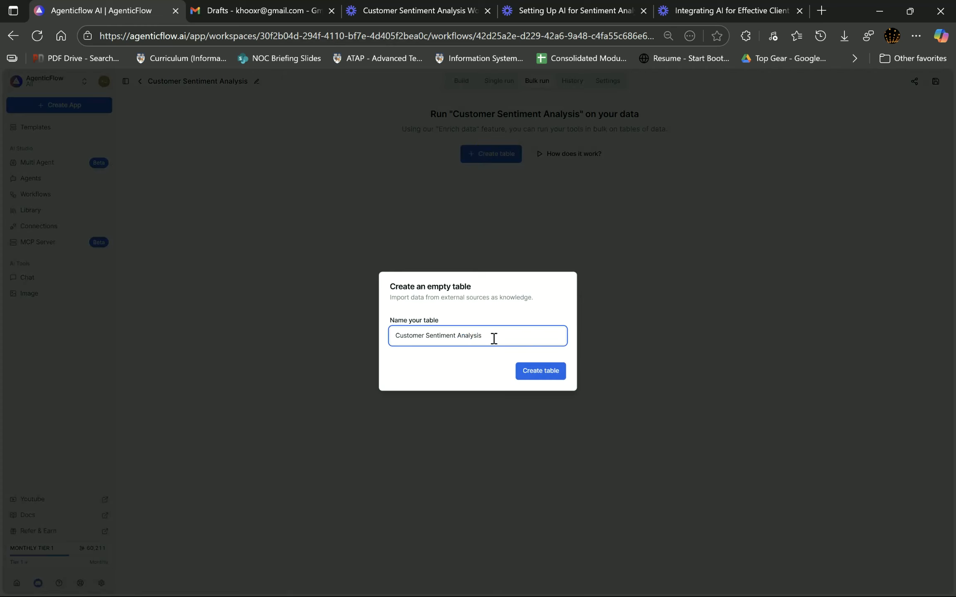
{"action": "left_click", "coordinate": [527, 379]}
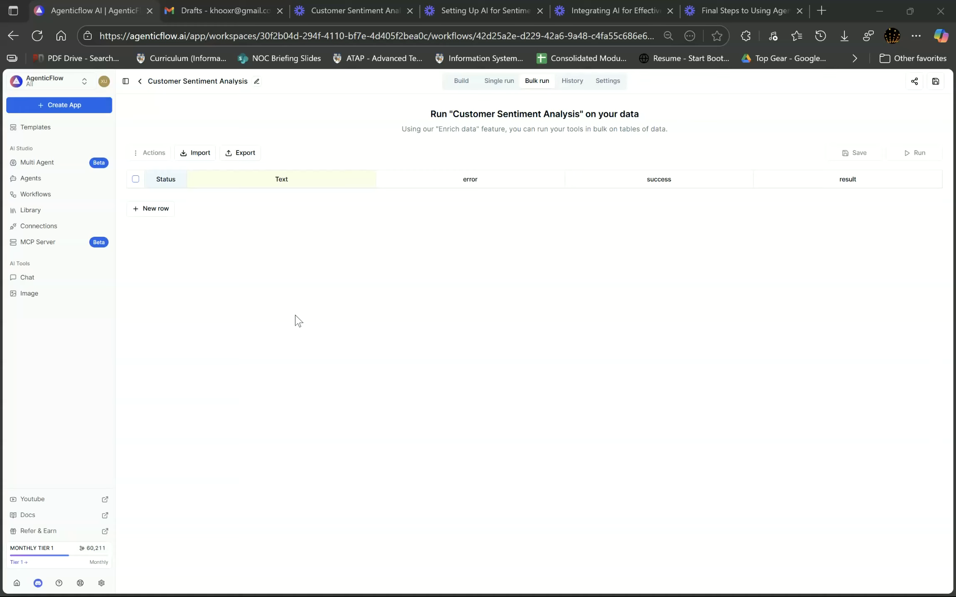
Import the customer_comments file into the bulk run table, mapping its Comment header to the Text column.
{"action": "left_click", "coordinate": [195, 160]}
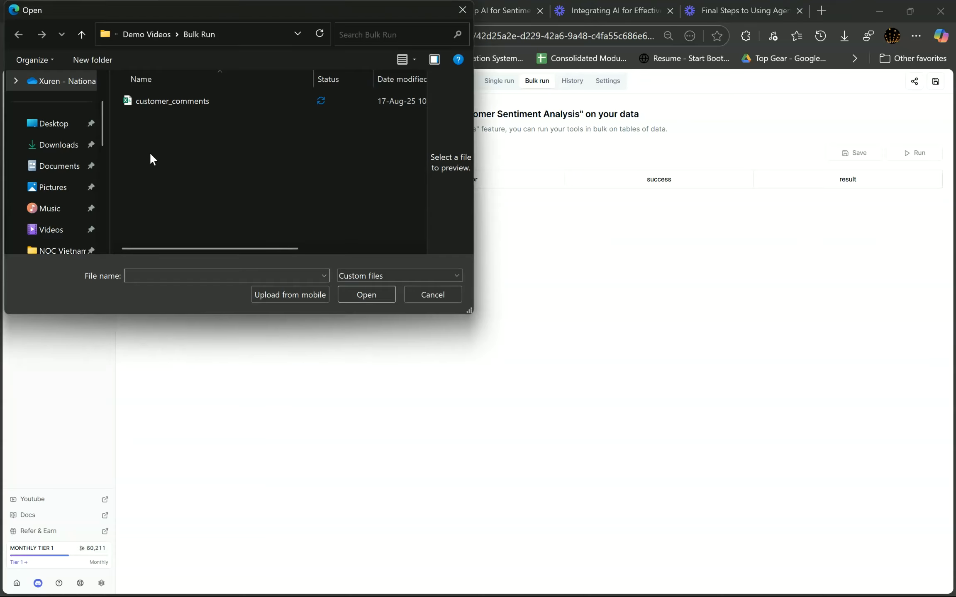
{"action": "left_click", "coordinate": [158, 102]}
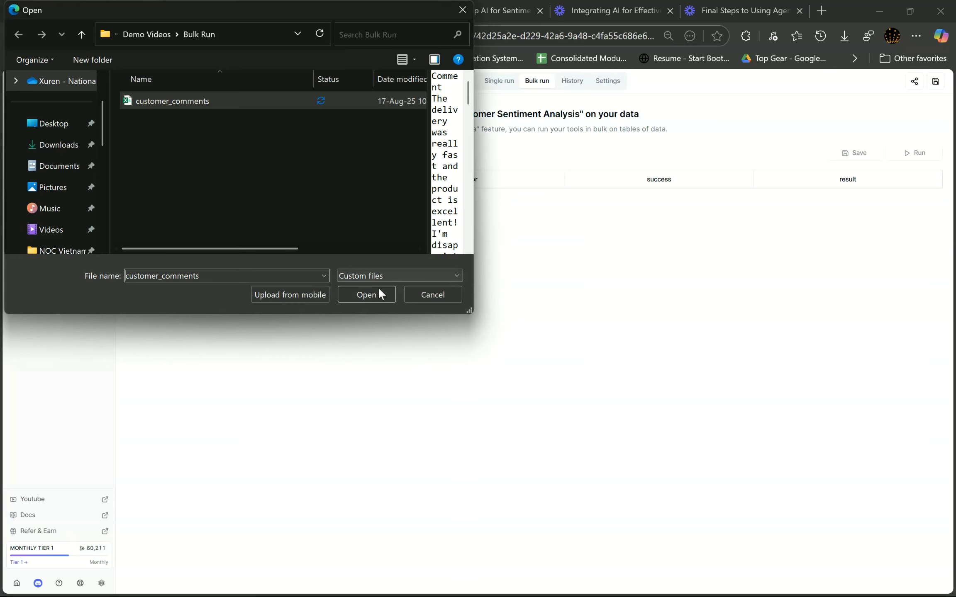
{"action": "left_click", "coordinate": [367, 294]}
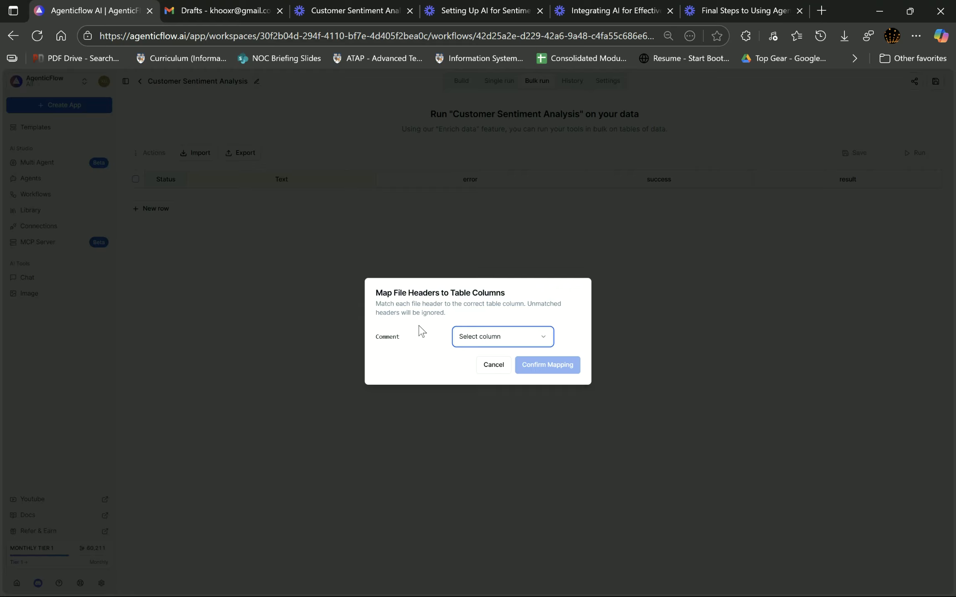
{"action": "left_click", "coordinate": [487, 344]}
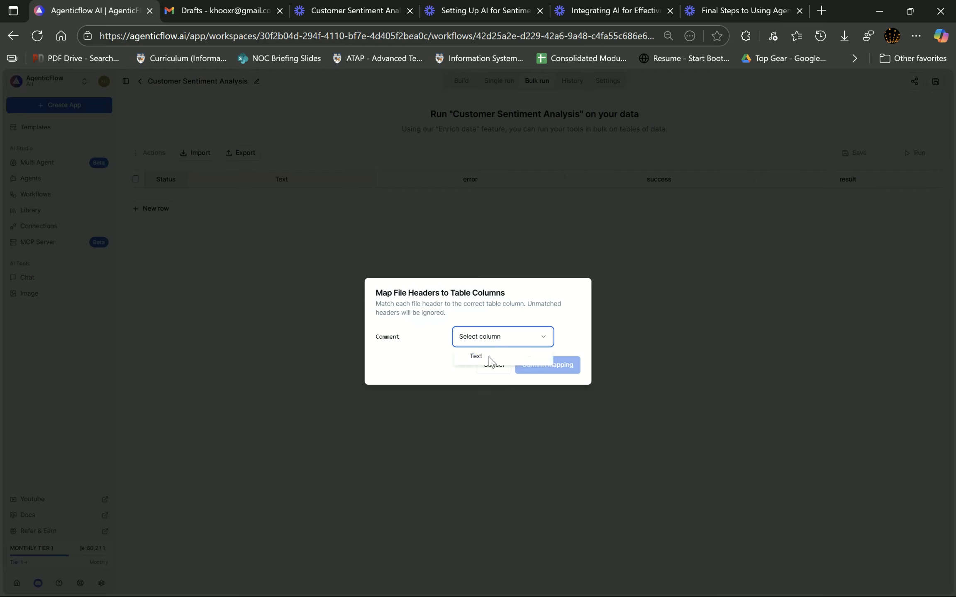
{"action": "left_click", "coordinate": [481, 358]}
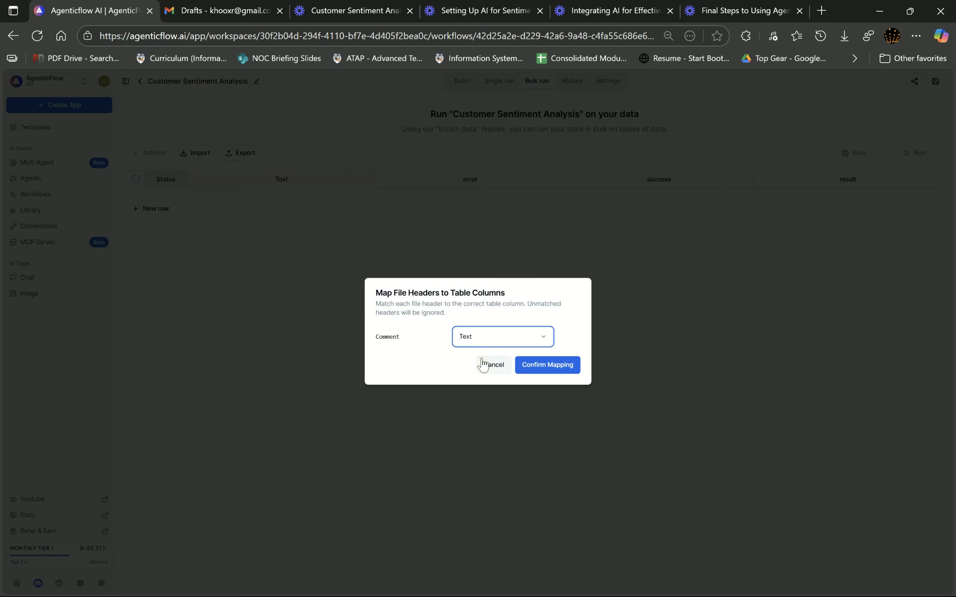
{"action": "left_click", "coordinate": [558, 364]}
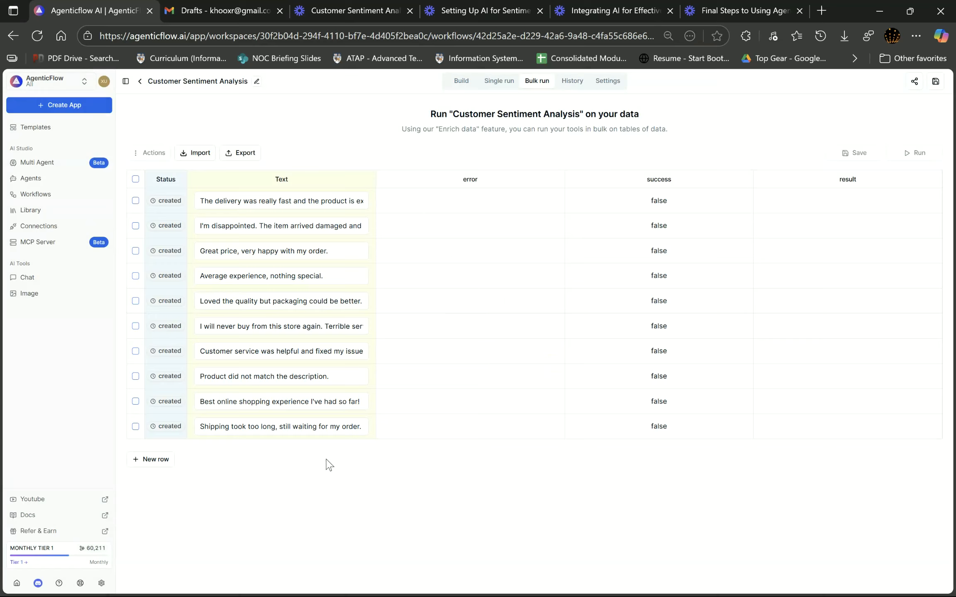
Save the workflow with the imported comments and run it in bulk on all rows of the table.
{"action": "key", "text": "ctrl+s"}
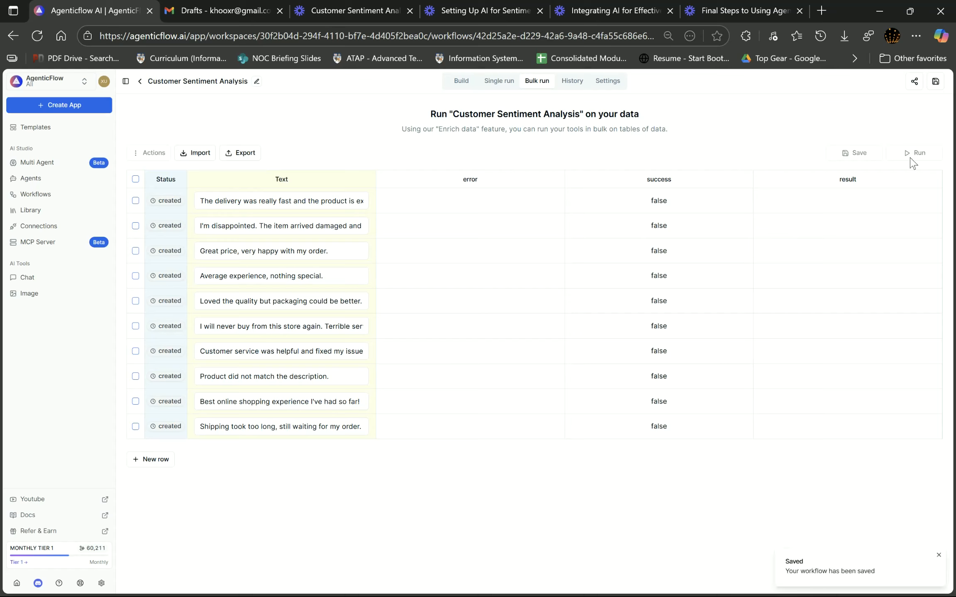
{"action": "left_click", "coordinate": [136, 180]}
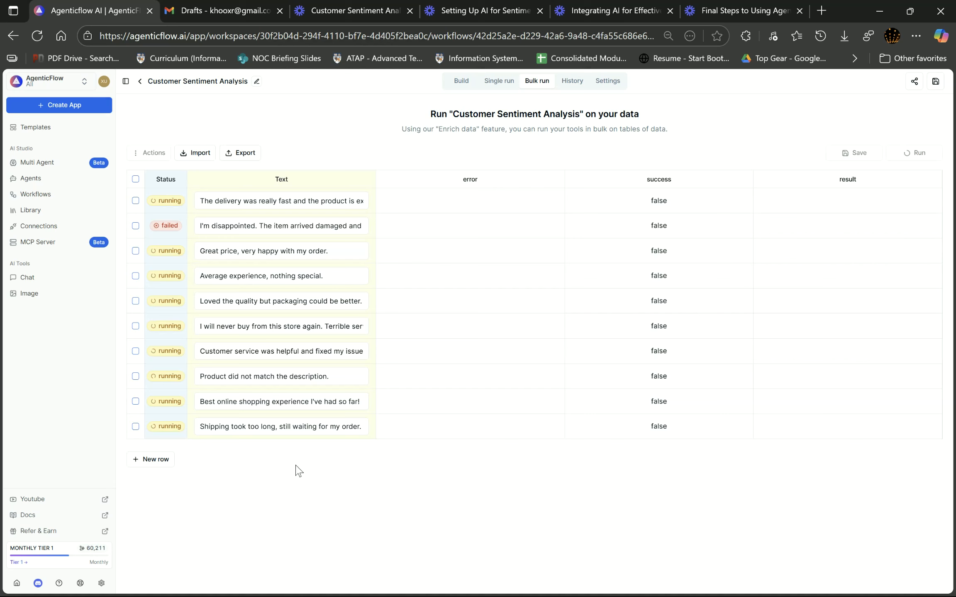
In Gmail, refresh the drafts, review "We Apologize for Your Recent Experience" and "Thank You for Your Feedback on Our Product", and return to AgenticFlow.
{"action": "left_click", "coordinate": [212, 12]}
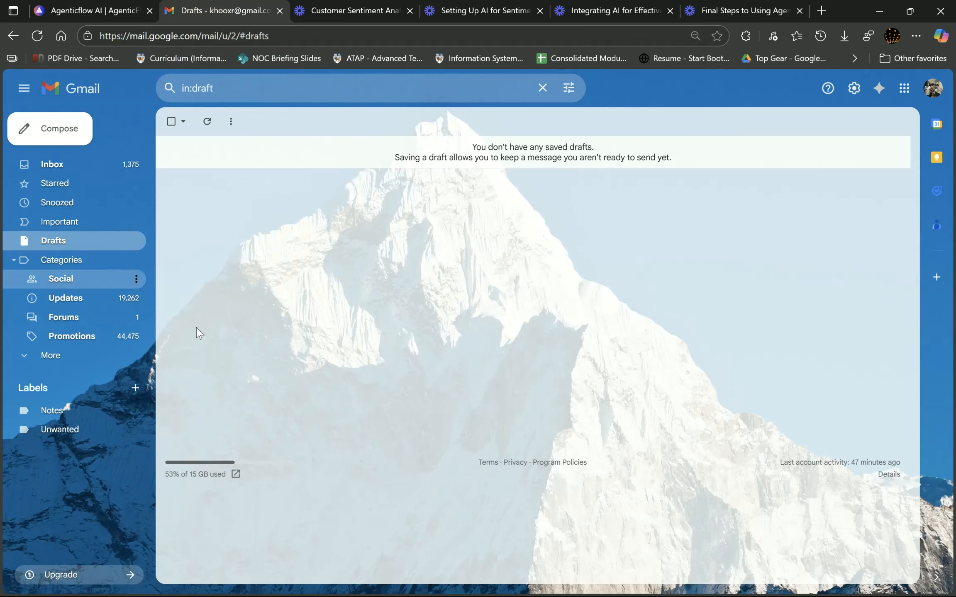
{"action": "left_click", "coordinate": [211, 122]}
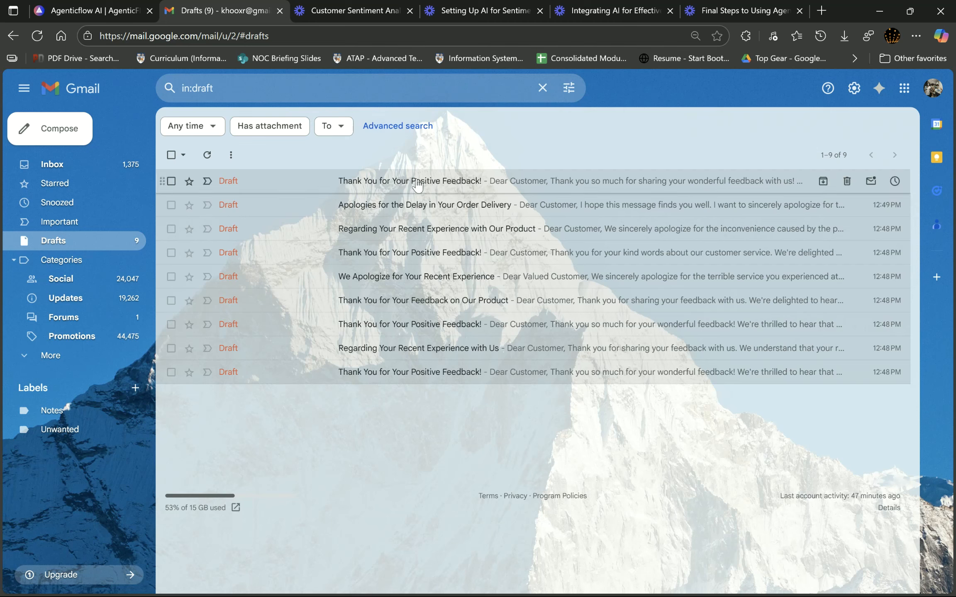
{"action": "left_click", "coordinate": [422, 277]}
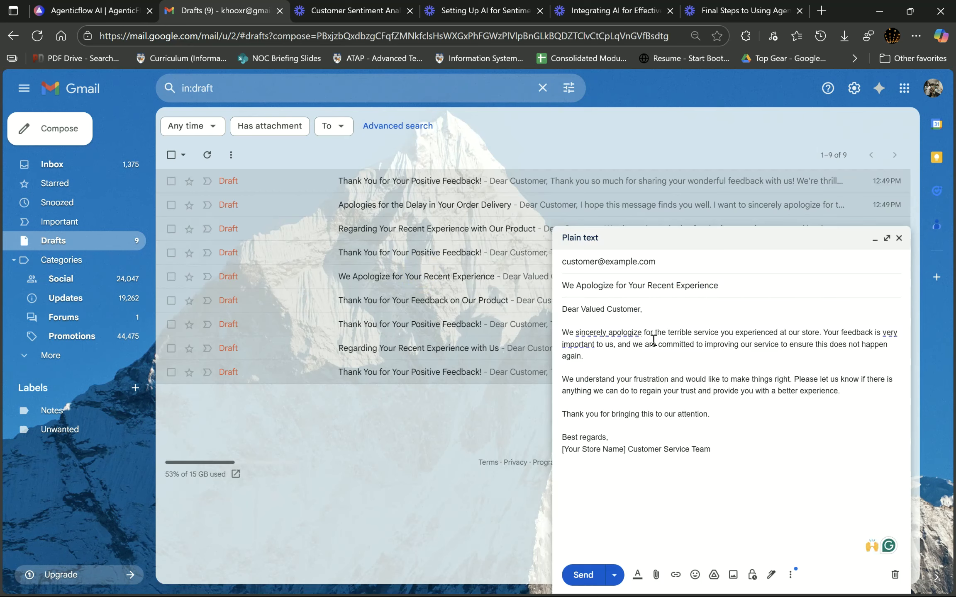
{"action": "left_click", "coordinate": [899, 238]}
{"action": "left_click", "coordinate": [458, 302]}
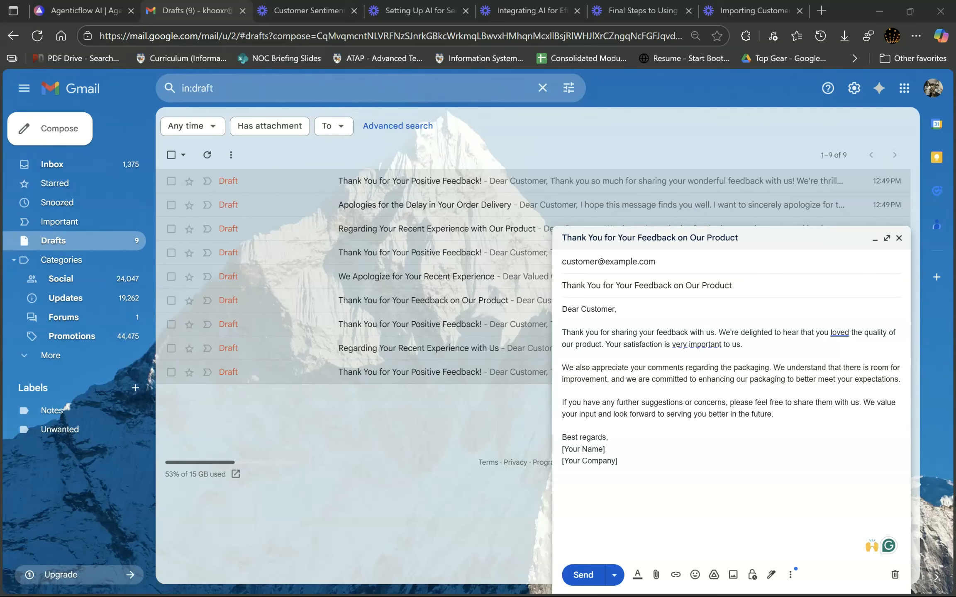
{"action": "left_click", "coordinate": [83, 11]}
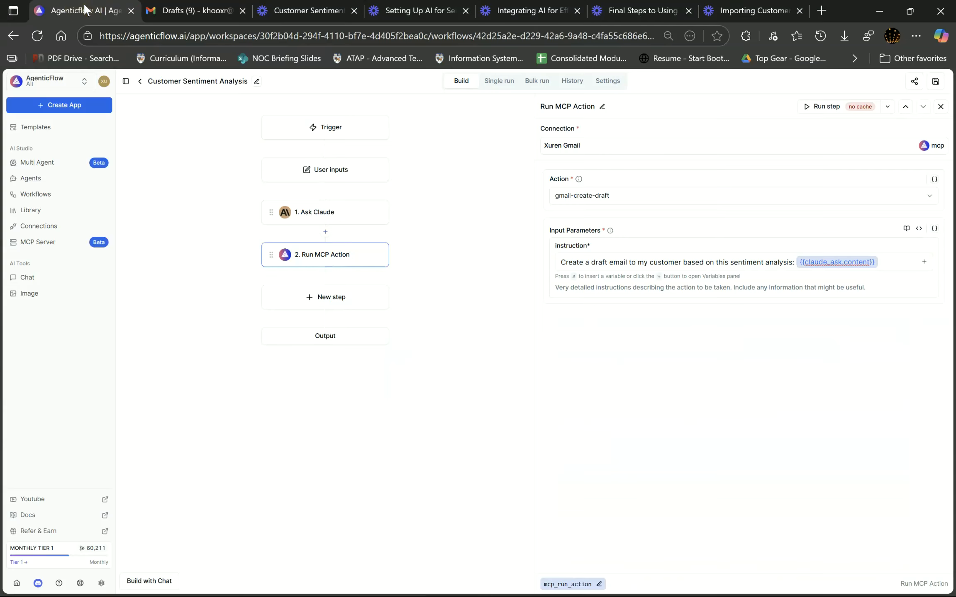